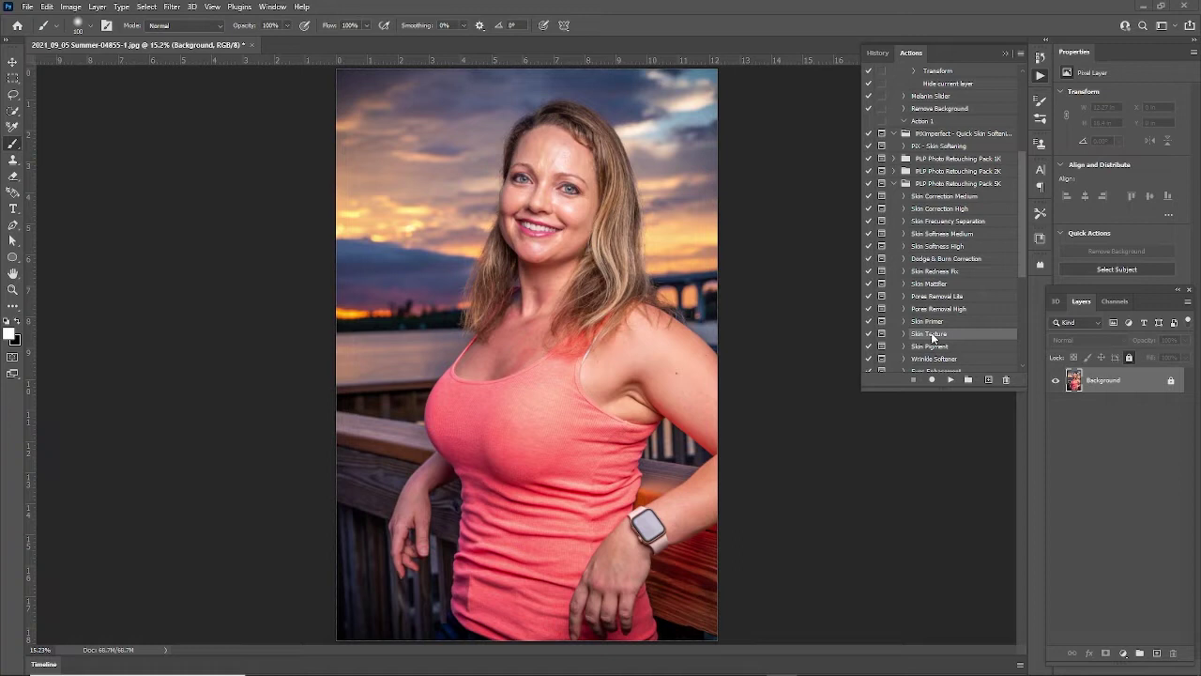
Run the Skin Texture action and compare the face with the effect hidden and shown, including at a closer view.
{"action": "left_click", "coordinate": [950, 379]}
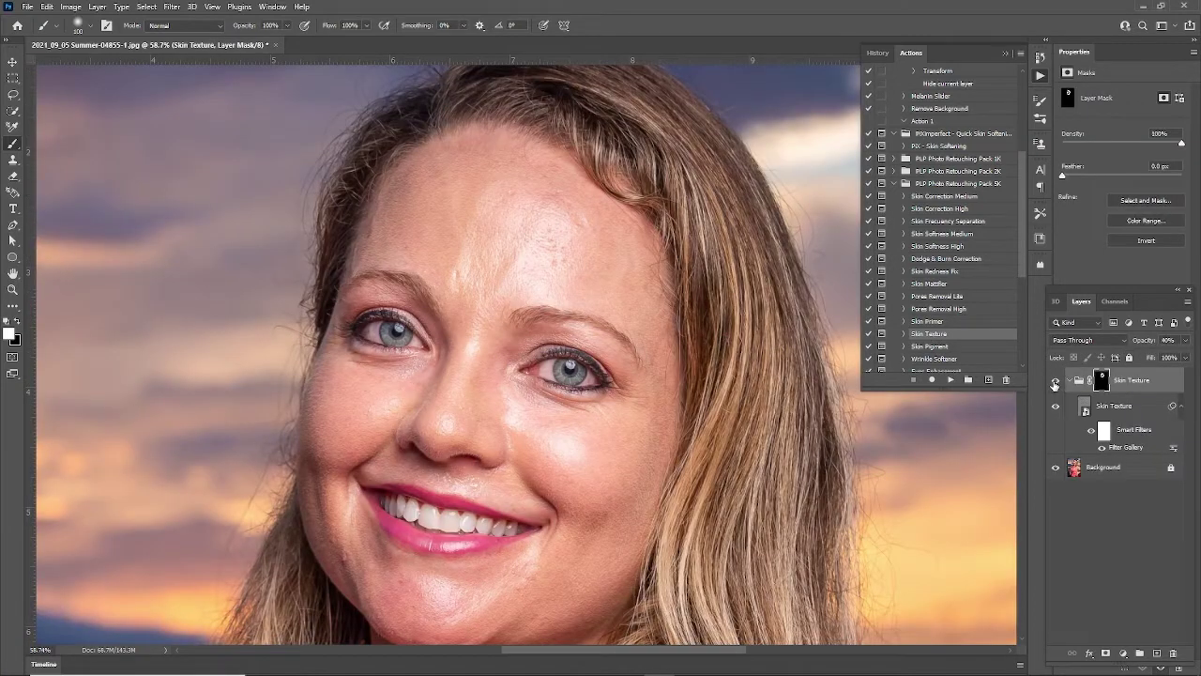
{"action": "left_click", "coordinate": [1055, 380]}
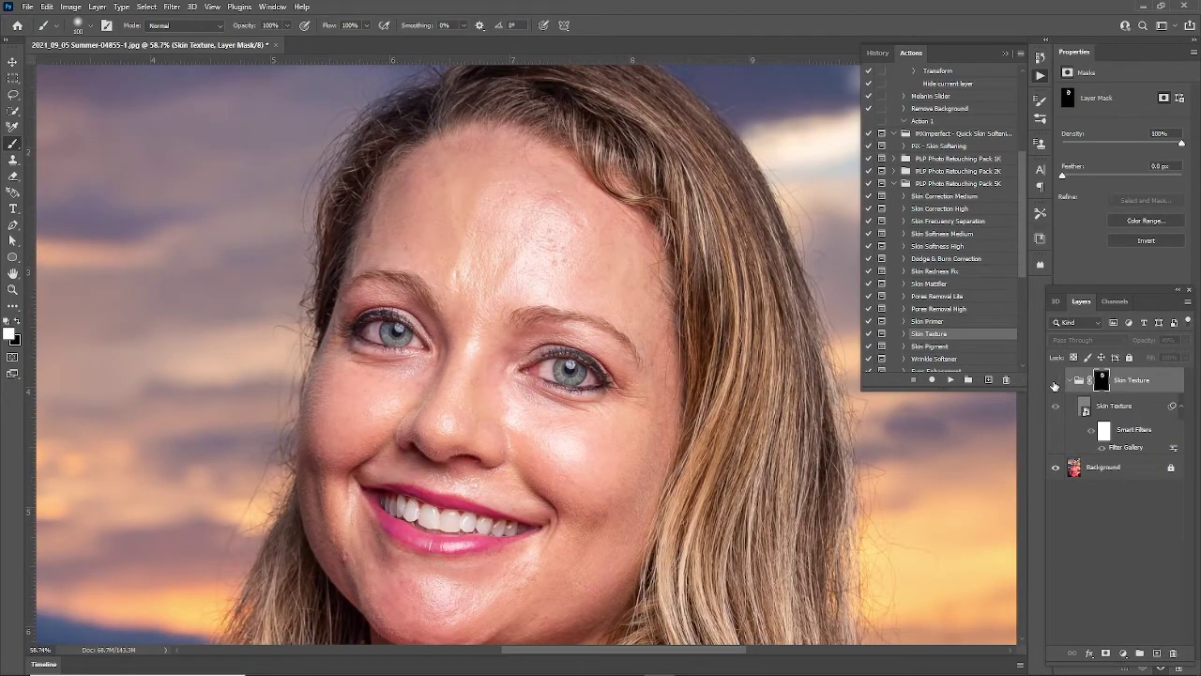
{"action": "left_click", "coordinate": [1055, 380]}
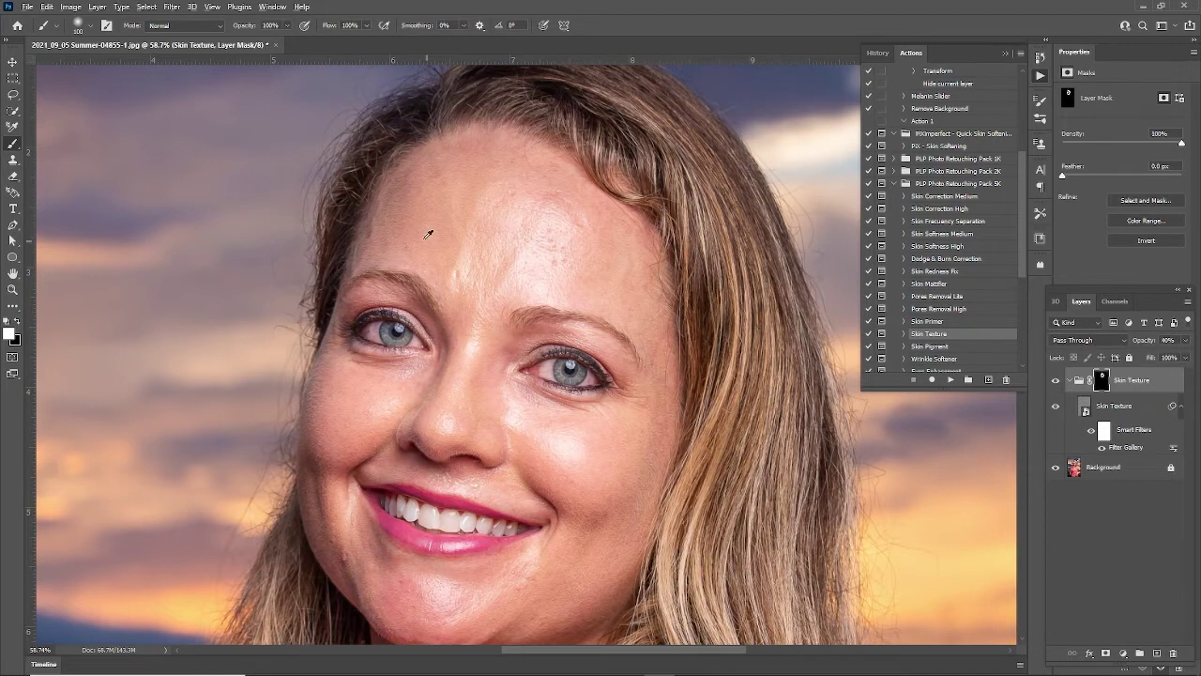
{"action": "scroll", "coordinate": [434, 236], "scroll_direction": "up", "scroll_amount": 3}
{"action": "left_click_drag", "start_coordinate": [517, 344], "coordinate": [659, 276]}
{"action": "left_click", "coordinate": [1056, 380]}
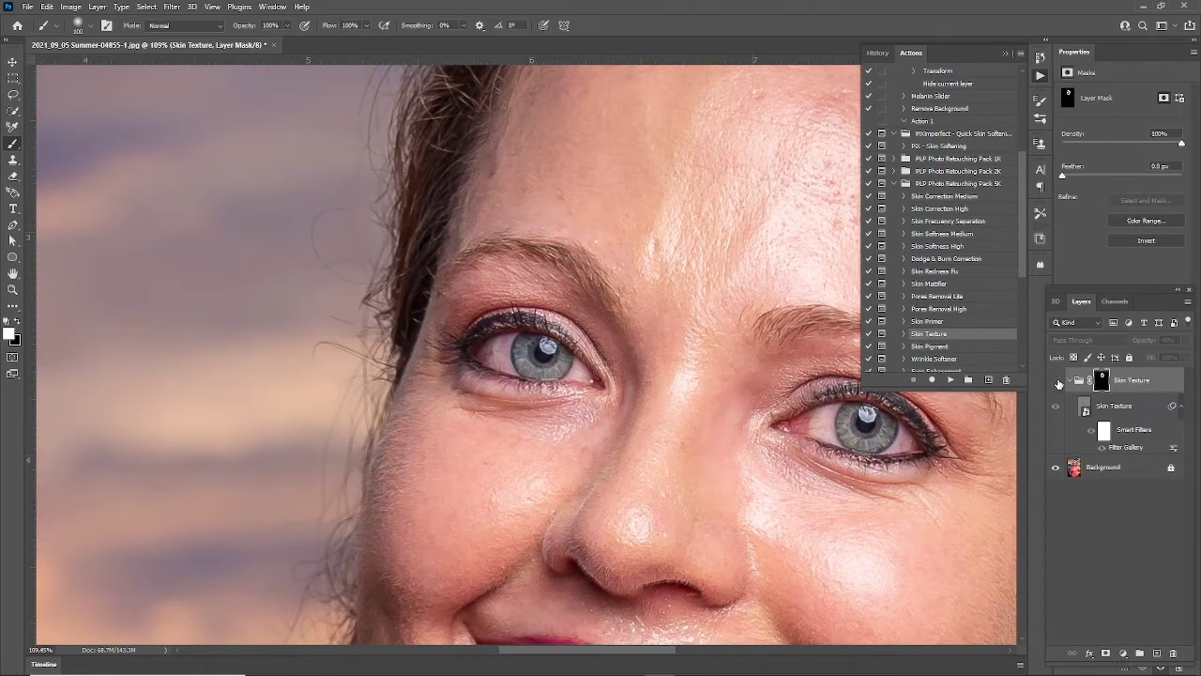
{"action": "left_click", "coordinate": [1055, 380]}
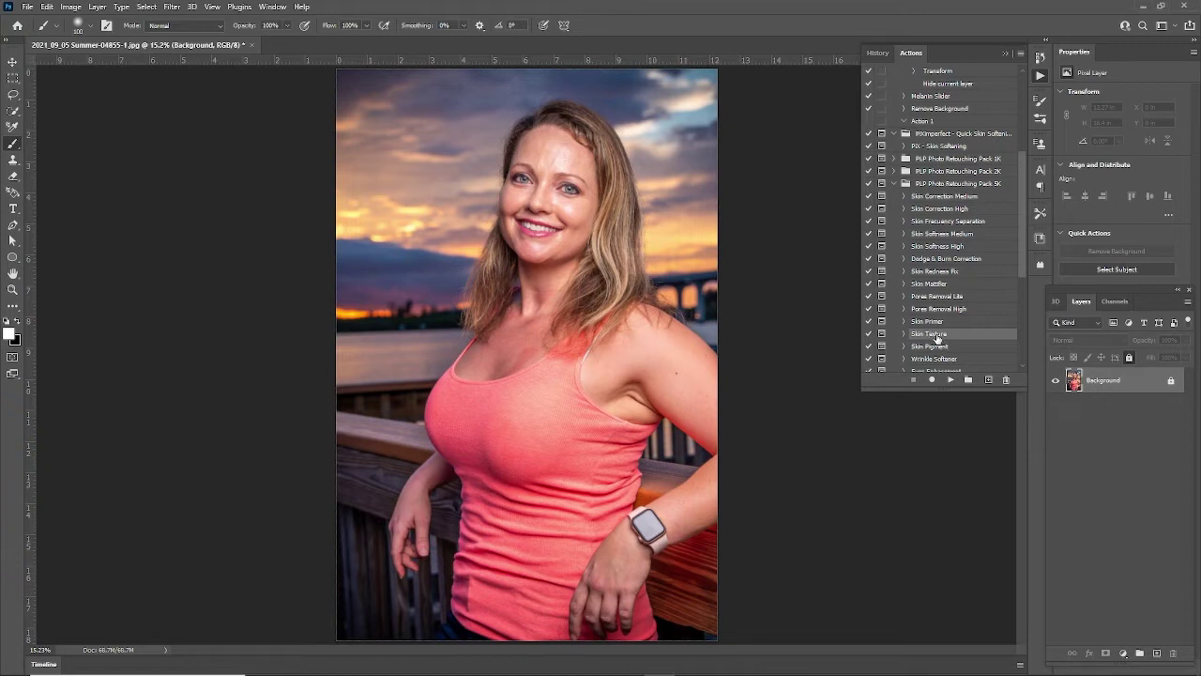
Run the Skin Texture action from the PLP Photo Retouching Pack 5K on the Background layer and continue past its message.
{"action": "left_click", "coordinate": [951, 379]}
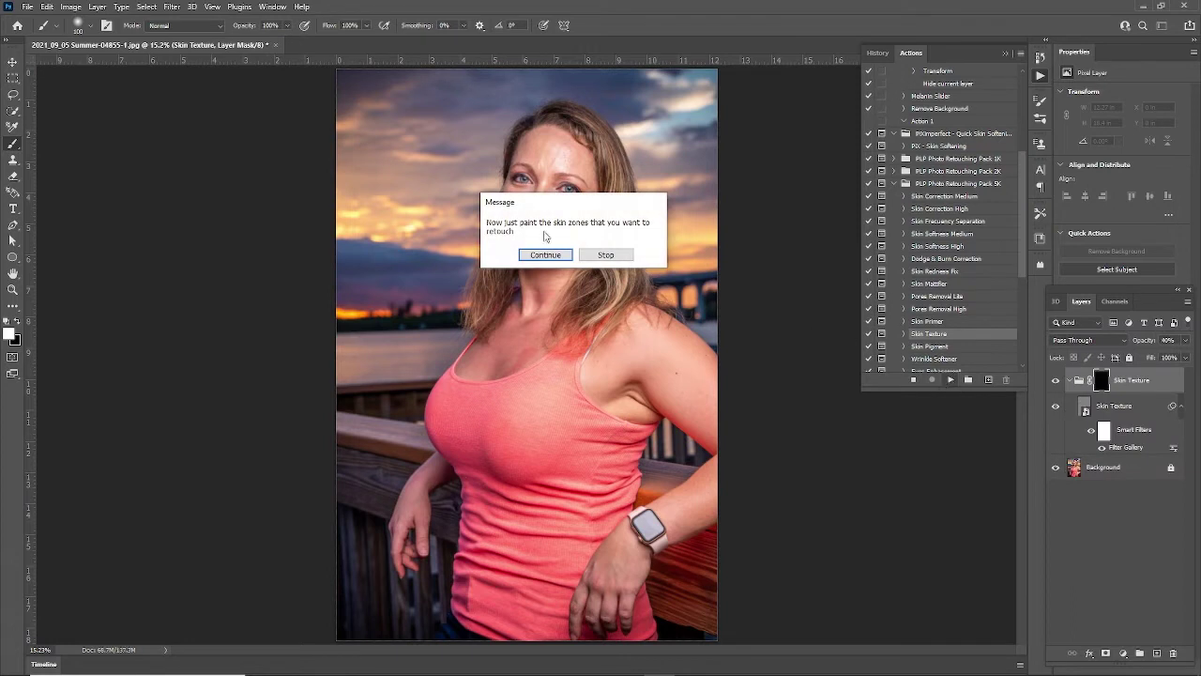
{"action": "left_click", "coordinate": [547, 255]}
Paint white on the Skin Texture group's mask over the woman's forehead to reveal the texture there.
{"action": "scroll", "coordinate": [556, 178], "scroll_direction": "up", "scroll_amount": 5}
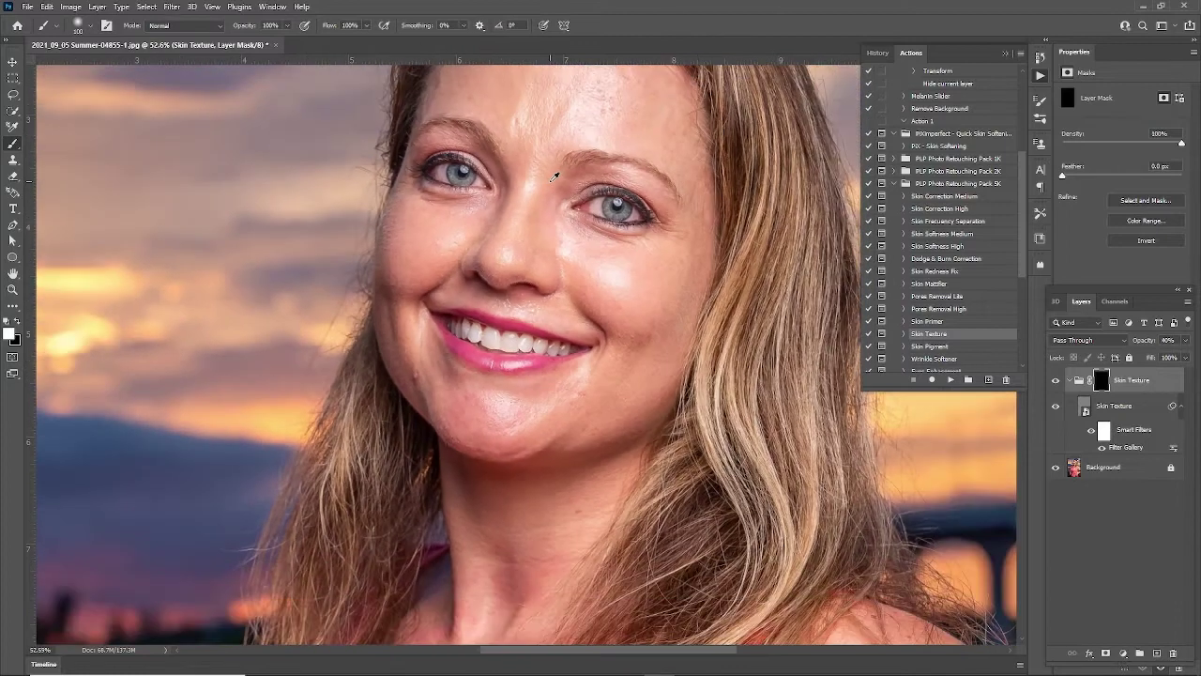
{"action": "scroll", "coordinate": [556, 178], "scroll_direction": "up", "scroll_amount": 1}
{"action": "left_click_drag", "start_coordinate": [556, 178], "coordinate": [555, 292]}
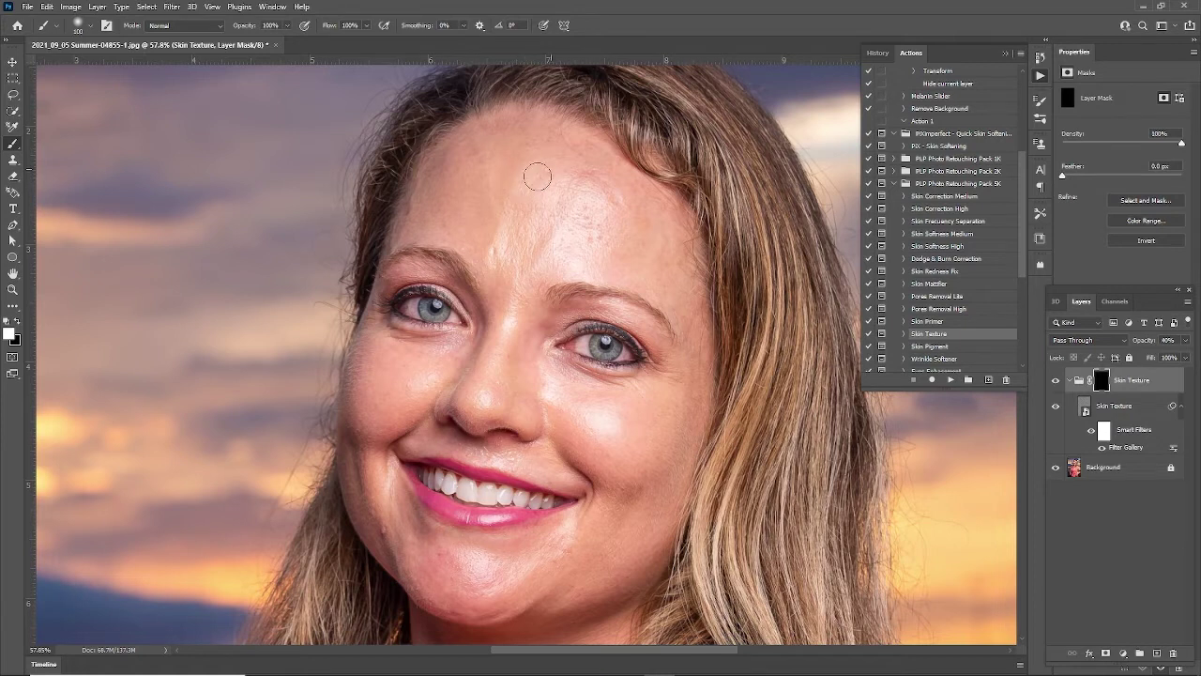
{"action": "mouse_move", "coordinate": [530, 197]}
{"action": "left_mouse_down"}
{"action": "mouse_move", "coordinate": [482, 188]}
{"action": "mouse_move", "coordinate": [500, 243]}
{"action": "mouse_move", "coordinate": [497, 184]}
{"action": "mouse_move", "coordinate": [518, 189]}
{"action": "mouse_move", "coordinate": [497, 153]}
{"action": "mouse_move", "coordinate": [469, 183]}
{"action": "mouse_move", "coordinate": [499, 160]}
{"action": "mouse_move", "coordinate": [636, 141]}
{"action": "mouse_move", "coordinate": [700, 188]}
{"action": "mouse_move", "coordinate": [719, 169]}
{"action": "mouse_move", "coordinate": [673, 169]}
{"action": "mouse_move", "coordinate": [543, 357]}
{"action": "mouse_move", "coordinate": [425, 282]}
{"action": "mouse_move", "coordinate": [370, 303]}
{"action": "mouse_move", "coordinate": [339, 272]}
{"action": "left_mouse_up"}
{"action": "scroll", "coordinate": [503, 156], "scroll_direction": "up", "scroll_amount": 5}
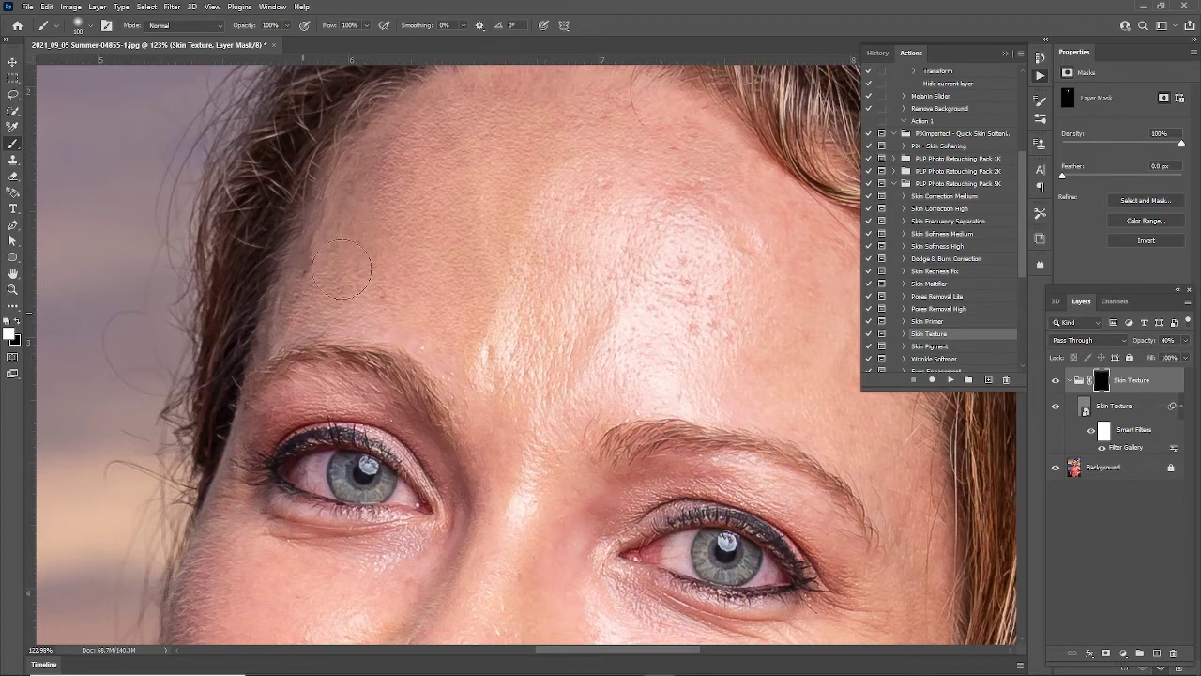
{"action": "mouse_move", "coordinate": [358, 230]}
{"action": "left_mouse_down"}
{"action": "mouse_move", "coordinate": [384, 168]}
{"action": "mouse_move", "coordinate": [350, 221]}
{"action": "mouse_move", "coordinate": [463, 221]}
{"action": "mouse_move", "coordinate": [437, 275]}
{"action": "mouse_move", "coordinate": [392, 292]}
{"action": "mouse_move", "coordinate": [459, 346]}
{"action": "mouse_move", "coordinate": [399, 323]}
{"action": "mouse_move", "coordinate": [426, 328]}
{"action": "mouse_move", "coordinate": [496, 410]}
{"action": "mouse_move", "coordinate": [506, 330]}
{"action": "mouse_move", "coordinate": [578, 307]}
{"action": "mouse_move", "coordinate": [468, 280]}
{"action": "mouse_move", "coordinate": [383, 292]}
{"action": "mouse_move", "coordinate": [477, 351]}
{"action": "mouse_move", "coordinate": [446, 228]}
{"action": "mouse_move", "coordinate": [477, 245]}
{"action": "mouse_move", "coordinate": [383, 138]}
{"action": "mouse_move", "coordinate": [442, 135]}
{"action": "mouse_move", "coordinate": [525, 314]}
{"action": "mouse_move", "coordinate": [523, 259]}
{"action": "mouse_move", "coordinate": [554, 392]}
{"action": "mouse_move", "coordinate": [547, 418]}
{"action": "mouse_move", "coordinate": [449, 322]}
{"action": "mouse_move", "coordinate": [485, 360]}
{"action": "mouse_move", "coordinate": [315, 299]}
{"action": "mouse_move", "coordinate": [396, 244]}
{"action": "mouse_move", "coordinate": [483, 258]}
{"action": "left_mouse_up"}
Paint the Skin Texture mask white over the cheek and jaw on the photo's right side and across the chin.
{"action": "mouse_move", "coordinate": [563, 469]}
{"action": "left_mouse_down"}
{"action": "mouse_move", "coordinate": [553, 159]}
{"action": "mouse_move", "coordinate": [473, 298]}
{"action": "mouse_move", "coordinate": [342, 291]}
{"action": "mouse_move", "coordinate": [458, 302]}
{"action": "mouse_move", "coordinate": [320, 283]}
{"action": "mouse_move", "coordinate": [289, 252]}
{"action": "mouse_move", "coordinate": [458, 347]}
{"action": "mouse_move", "coordinate": [371, 340]}
{"action": "mouse_move", "coordinate": [395, 373]}
{"action": "mouse_move", "coordinate": [360, 417]}
{"action": "mouse_move", "coordinate": [368, 386]}
{"action": "mouse_move", "coordinate": [409, 397]}
{"action": "mouse_move", "coordinate": [485, 361]}
{"action": "mouse_move", "coordinate": [506, 407]}
{"action": "mouse_move", "coordinate": [504, 486]}
{"action": "mouse_move", "coordinate": [549, 451]}
{"action": "mouse_move", "coordinate": [511, 492]}
{"action": "left_mouse_up"}
{"action": "mouse_move", "coordinate": [523, 344]}
{"action": "left_mouse_down"}
{"action": "mouse_move", "coordinate": [581, 223]}
{"action": "mouse_move", "coordinate": [511, 281]}
{"action": "mouse_move", "coordinate": [489, 335]}
{"action": "mouse_move", "coordinate": [576, 287]}
{"action": "left_mouse_up"}
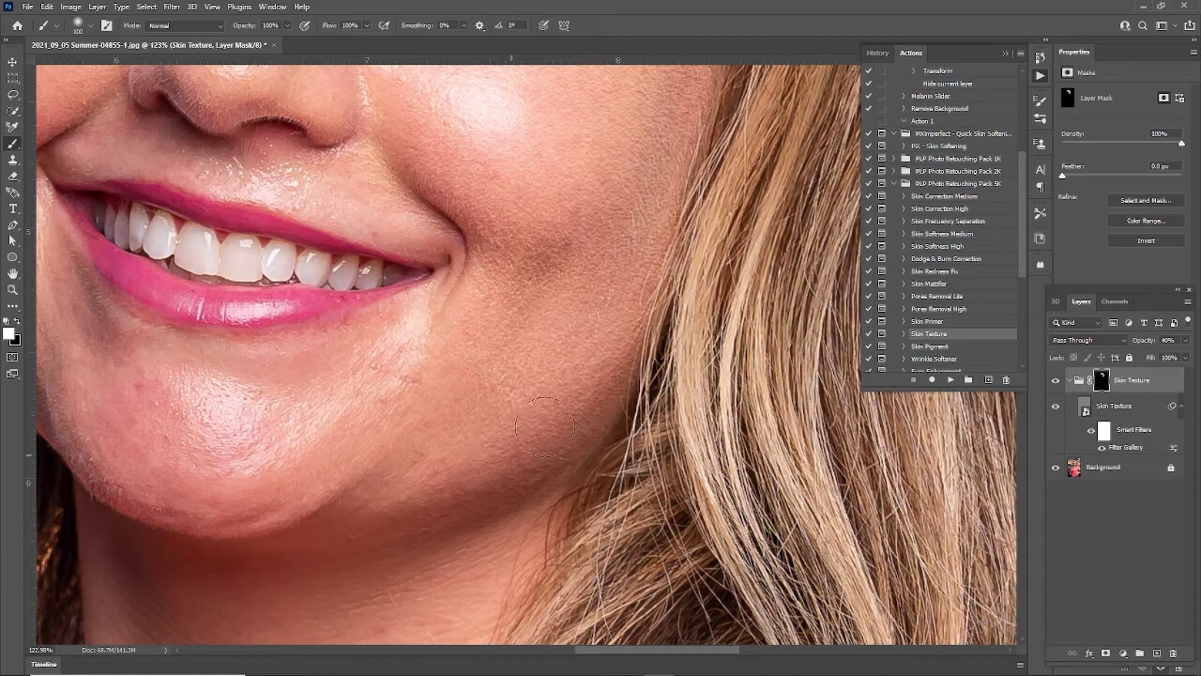
{"action": "left_click_drag", "start_coordinate": [410, 348], "coordinate": [603, 267]}
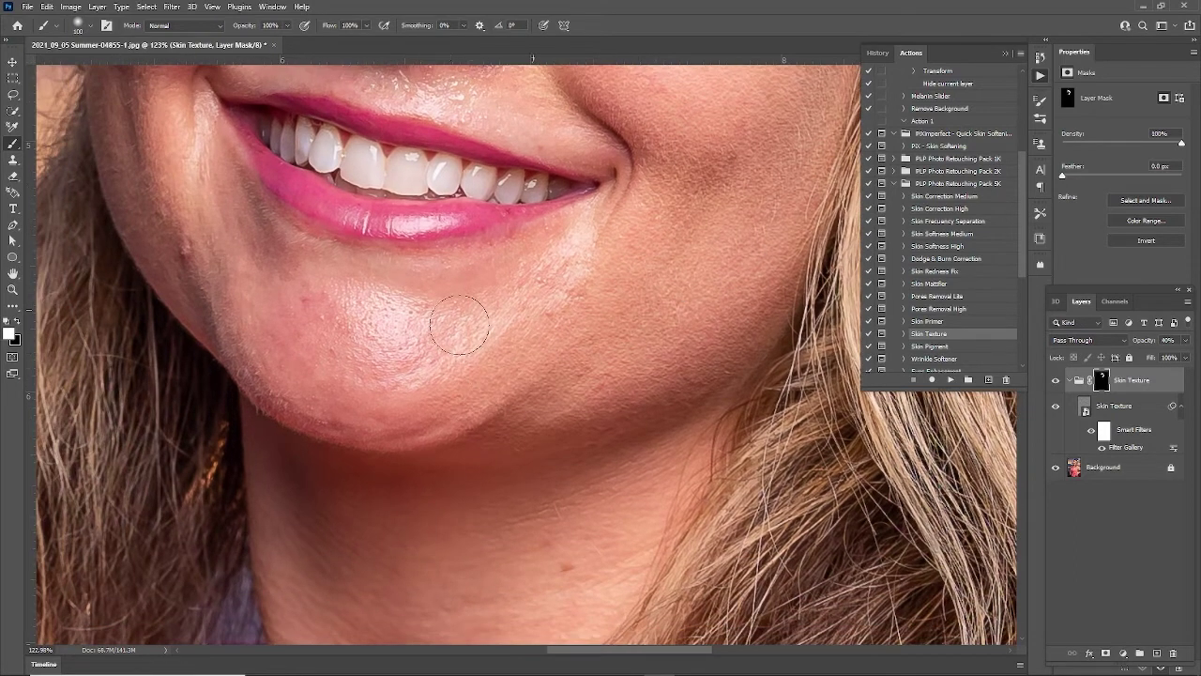
{"action": "left_click_drag", "start_coordinate": [450, 371], "coordinate": [656, 349]}
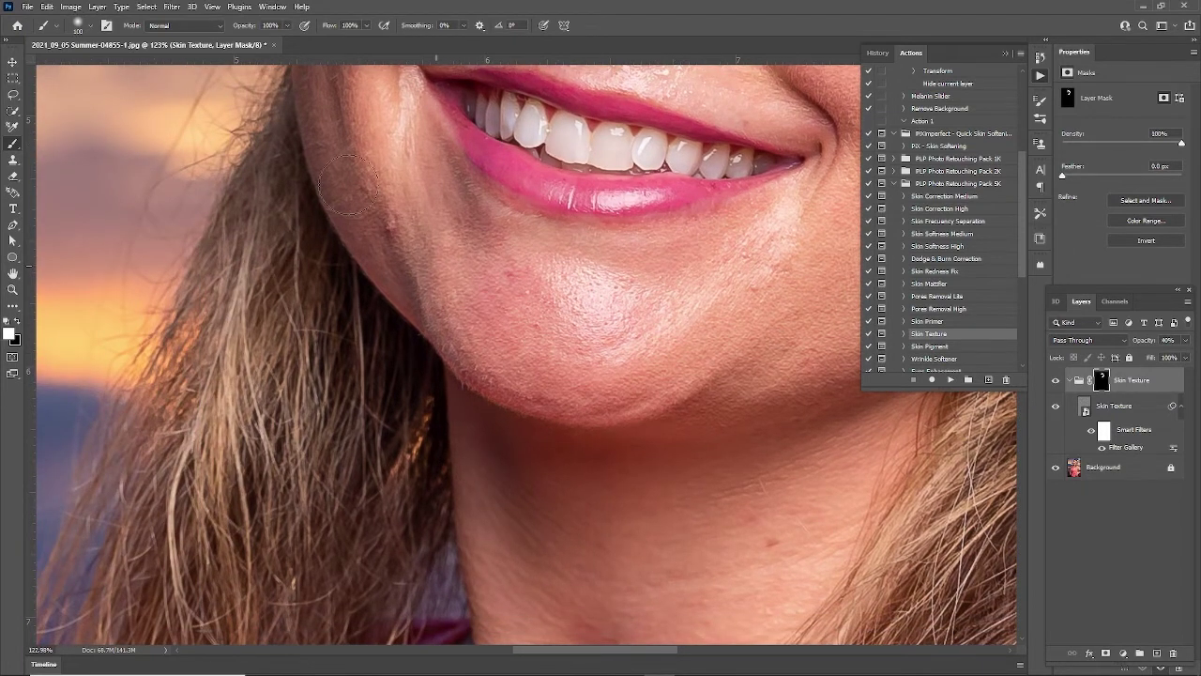
Paint the Skin Texture mask white over the jaw and cheek on the photo's left side and over the nose.
{"action": "left_click_drag", "start_coordinate": [400, 161], "coordinate": [507, 407]}
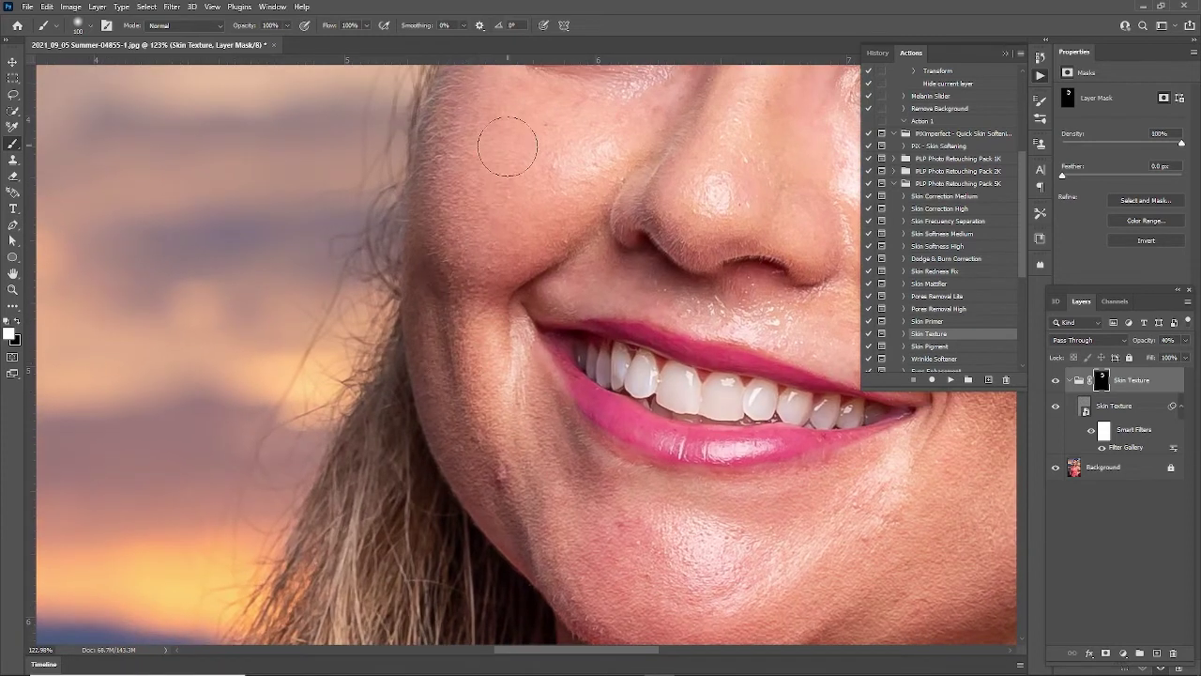
{"action": "left_click_drag", "start_coordinate": [591, 163], "coordinate": [522, 294]}
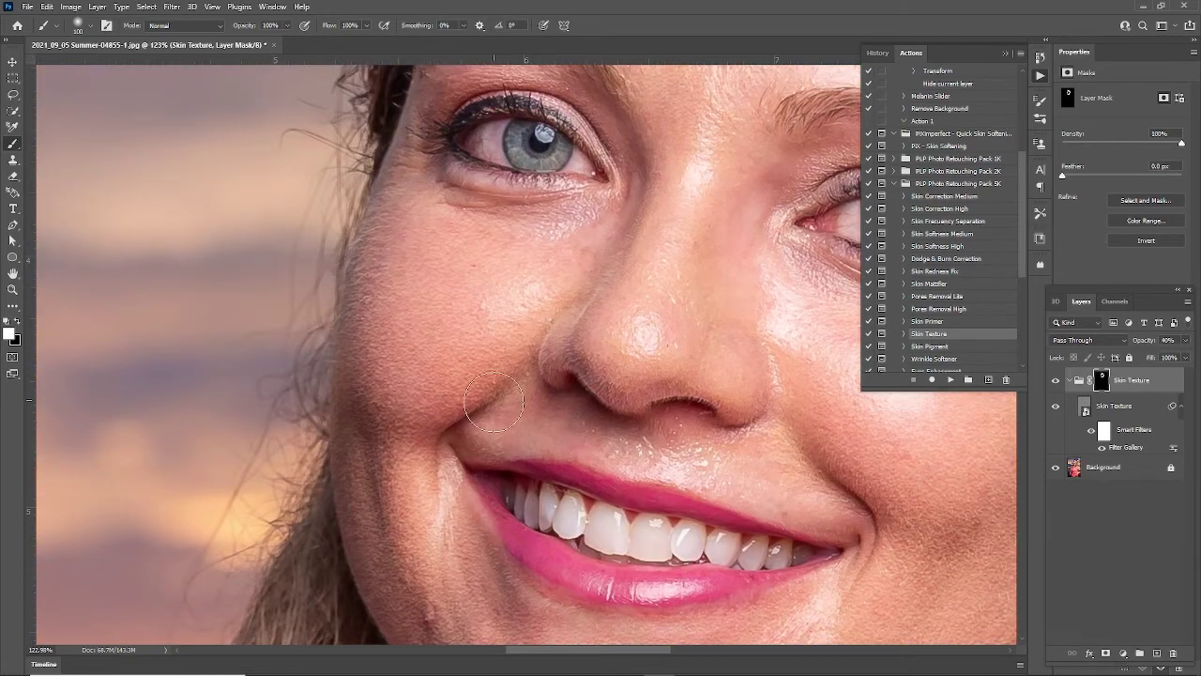
{"action": "left_click_drag", "start_coordinate": [674, 240], "coordinate": [636, 341]}
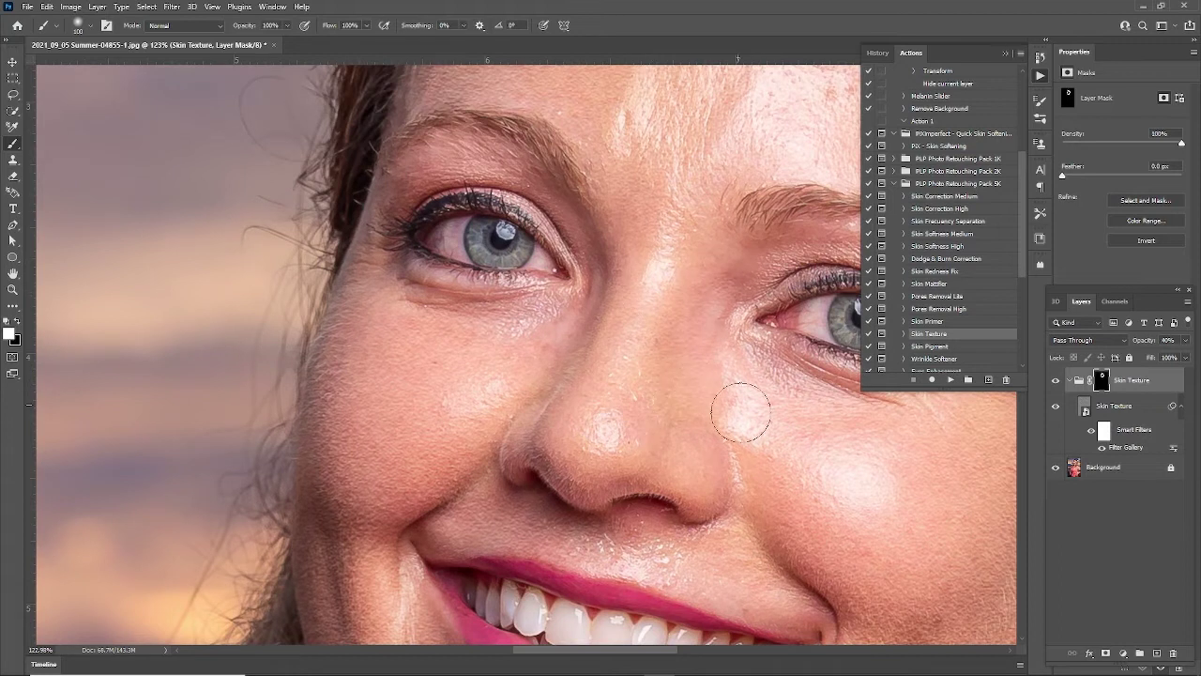
{"action": "left_click_drag", "start_coordinate": [665, 231], "coordinate": [657, 385]}
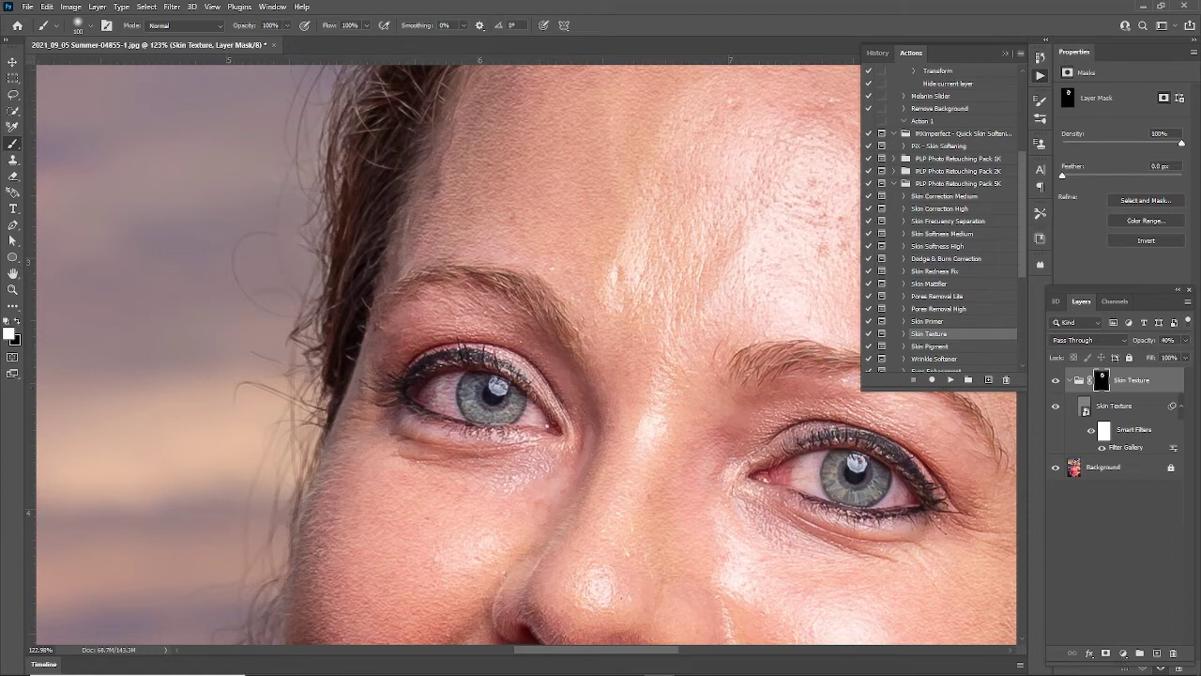
Paint black on the Skin Texture mask over the eye on the photo's left side, and restore white as the foreground color.
{"action": "left_click", "coordinate": [21, 325]}
{"action": "mouse_move", "coordinate": [487, 396]}
{"action": "left_mouse_down"}
{"action": "mouse_move", "coordinate": [438, 392]}
{"action": "mouse_move", "coordinate": [525, 416]}
{"action": "mouse_move", "coordinate": [473, 391]}
{"action": "mouse_move", "coordinate": [465, 416]}
{"action": "mouse_move", "coordinate": [435, 392]}
{"action": "left_mouse_up"}
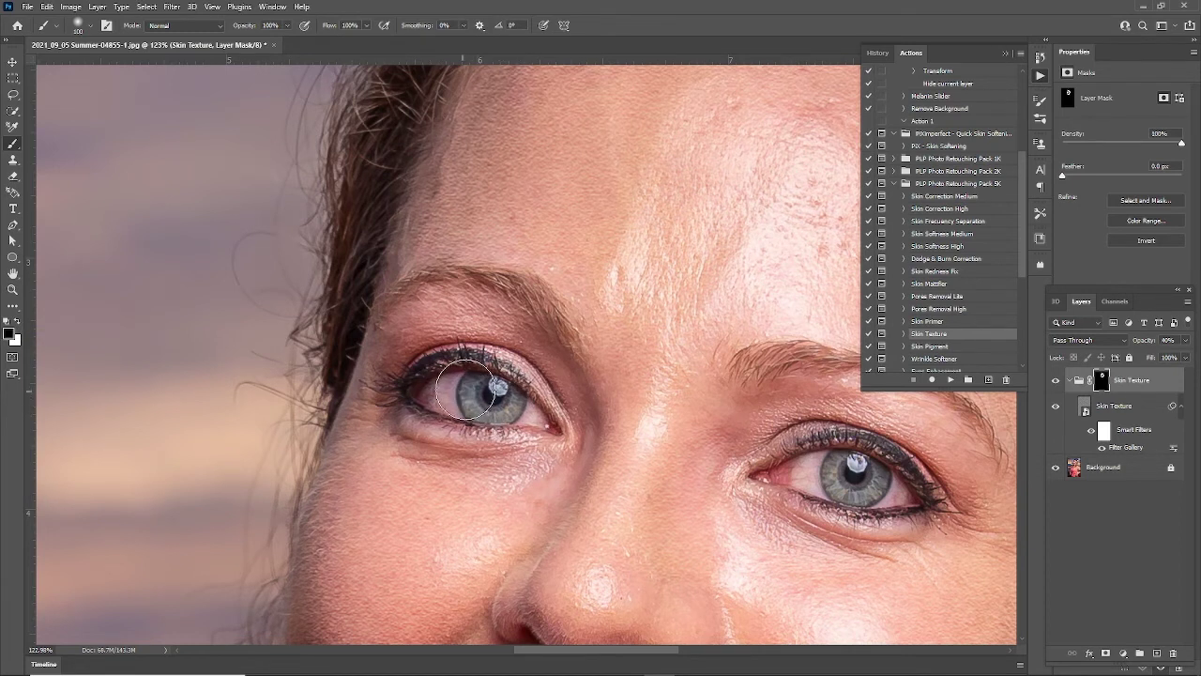
{"action": "key", "text": "x"}
Review the whole face and compare it with the Skin Texture group hidden and shown.
{"action": "left_click_drag", "start_coordinate": [671, 368], "coordinate": [487, 416]}
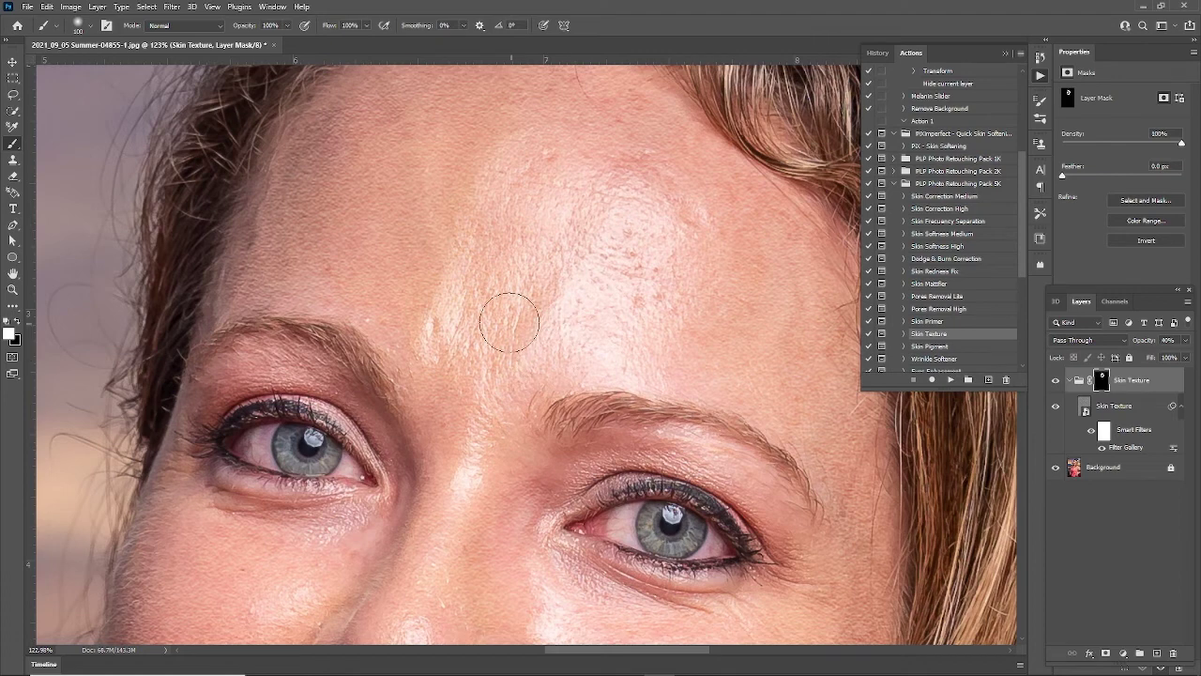
{"action": "scroll", "coordinate": [507, 318], "scroll_direction": "down", "scroll_amount": 5}
{"action": "scroll", "coordinate": [515, 317], "scroll_direction": "up", "scroll_amount": 2}
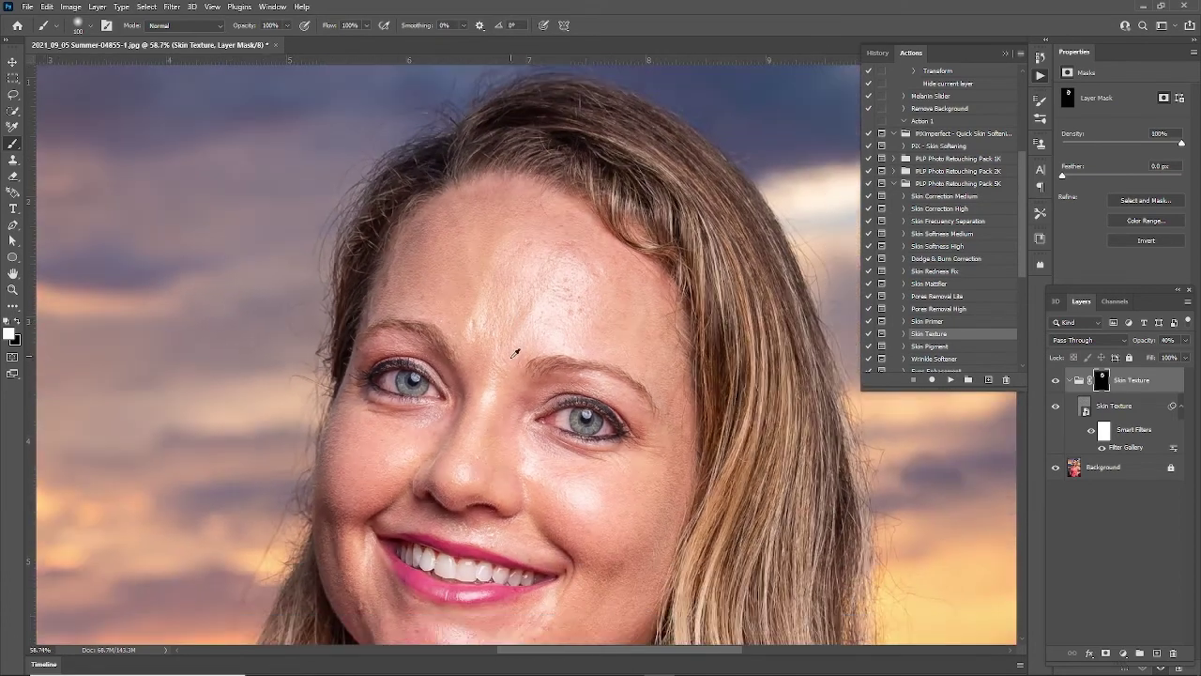
{"action": "scroll", "coordinate": [500, 564], "scroll_direction": "down", "scroll_amount": 3}
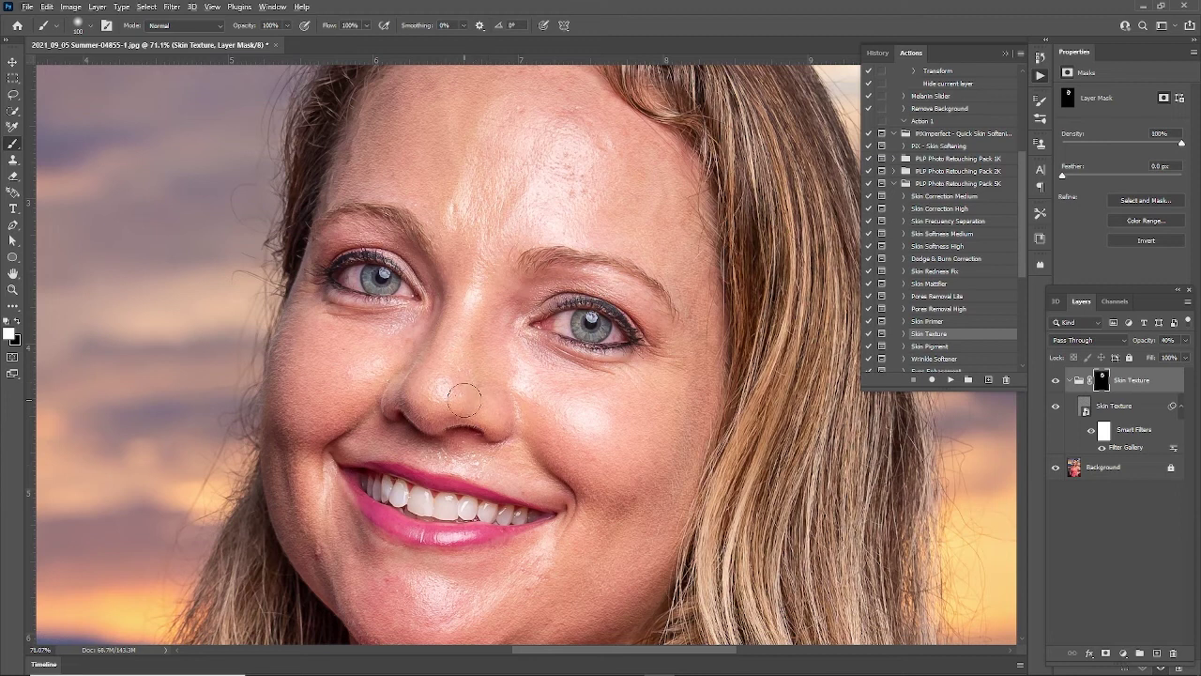
{"action": "scroll", "coordinate": [475, 351], "scroll_direction": "down", "scroll_amount": 3}
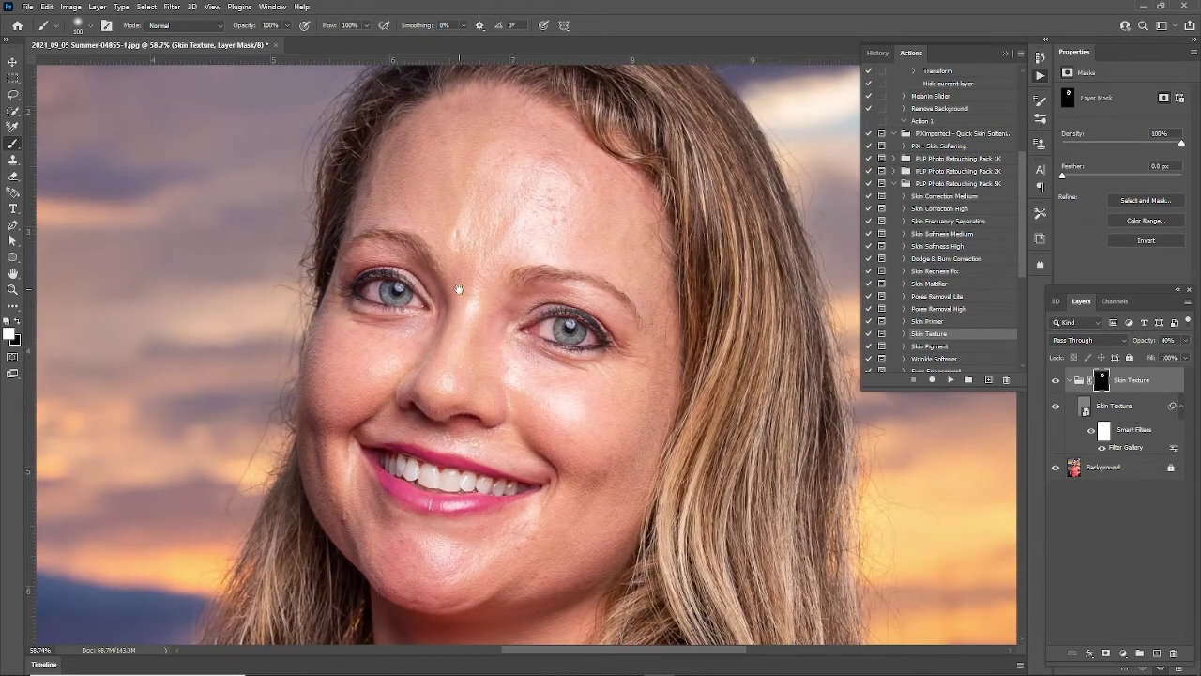
{"action": "left_click_drag", "start_coordinate": [459, 289], "coordinate": [459, 329]}
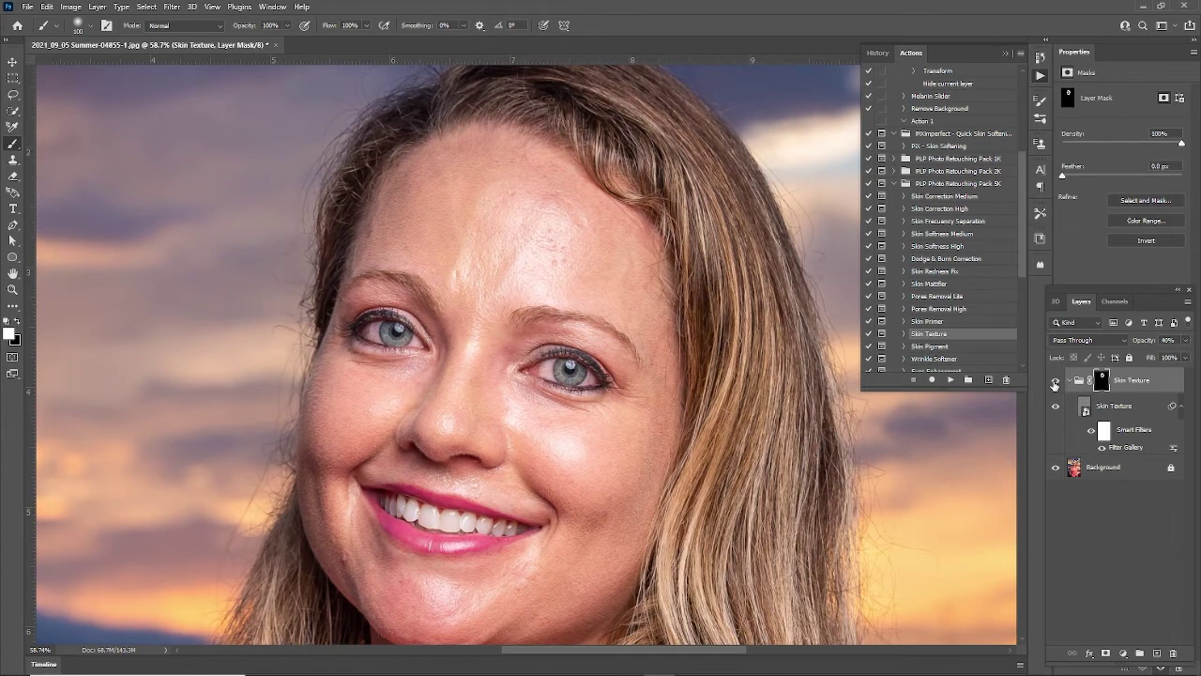
{"action": "left_click", "coordinate": [1055, 382]}
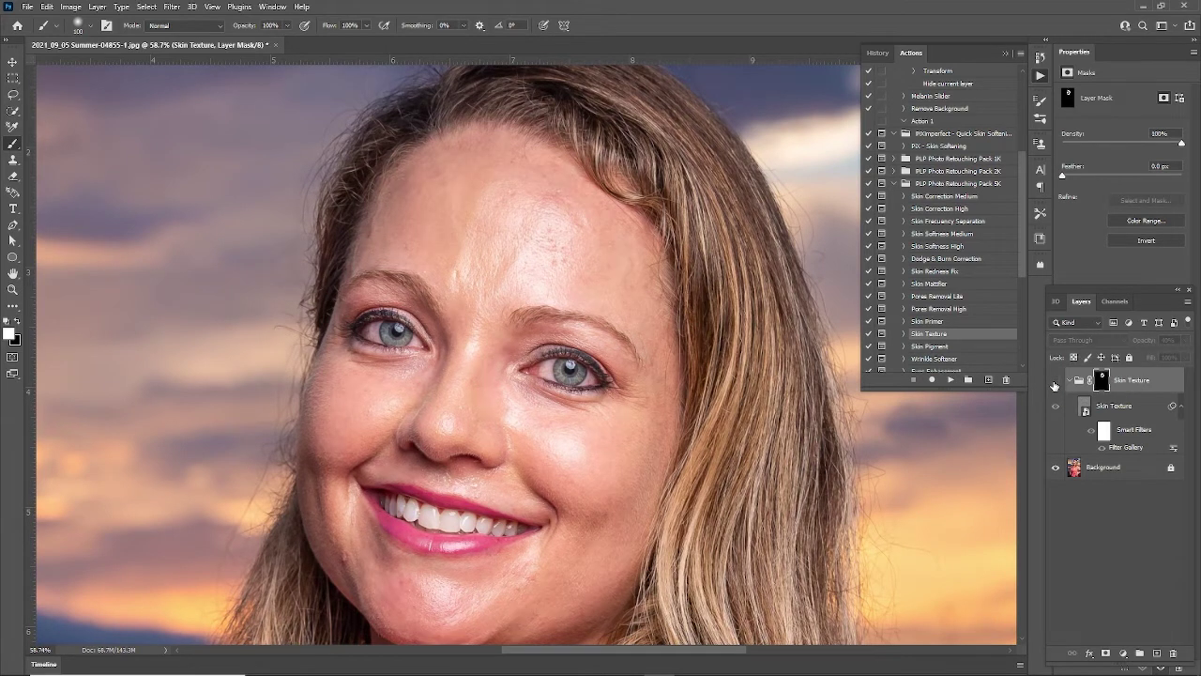
{"action": "left_click", "coordinate": [1055, 381]}
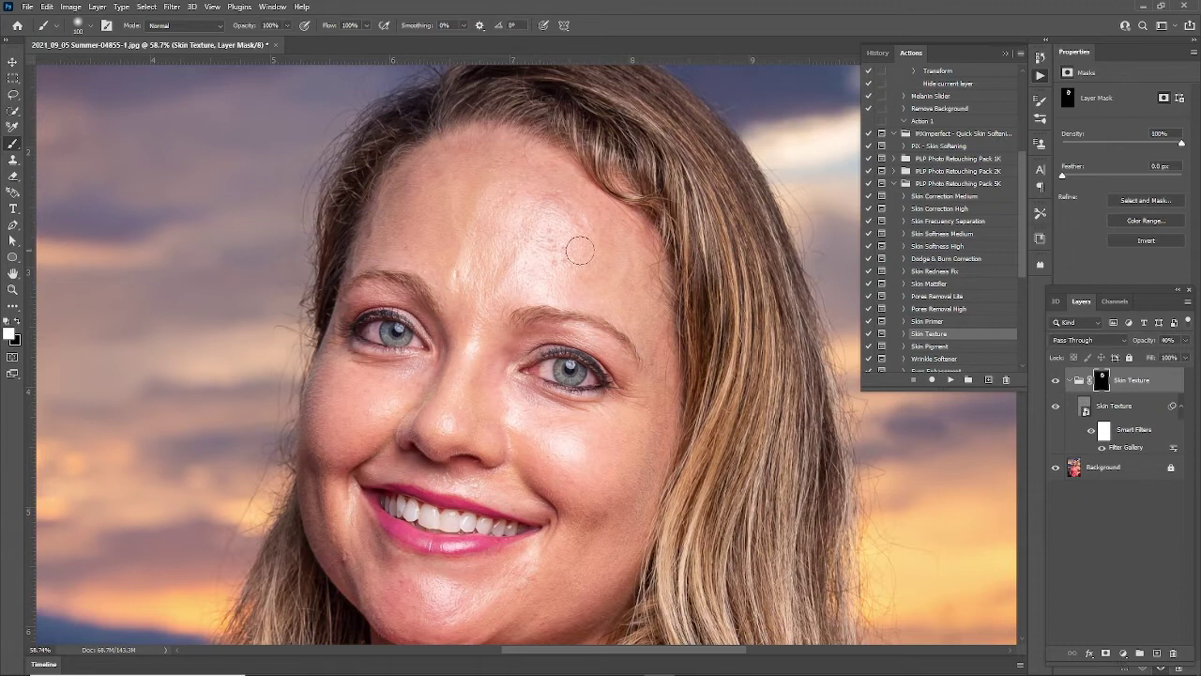
Compare the skin around the eyes, nose and forehead up close with the Skin Texture group hidden and shown.
{"action": "scroll", "coordinate": [605, 254], "scroll_direction": "up", "scroll_amount": 3}
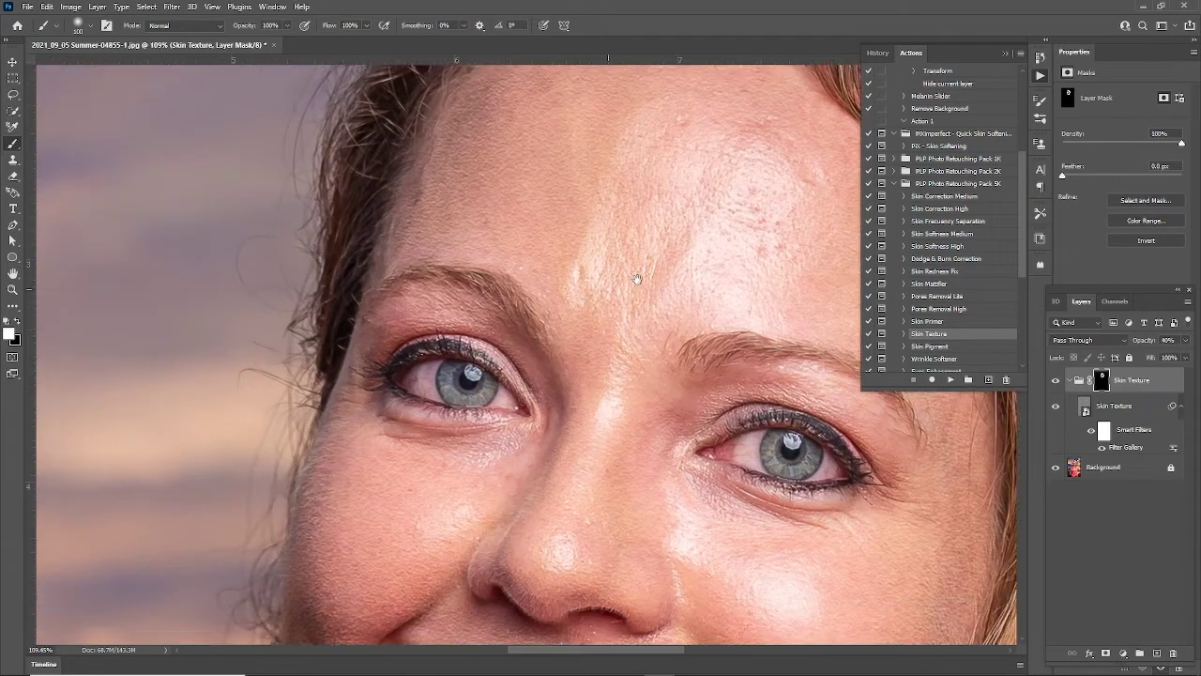
{"action": "left_click_drag", "start_coordinate": [636, 278], "coordinate": [664, 273]}
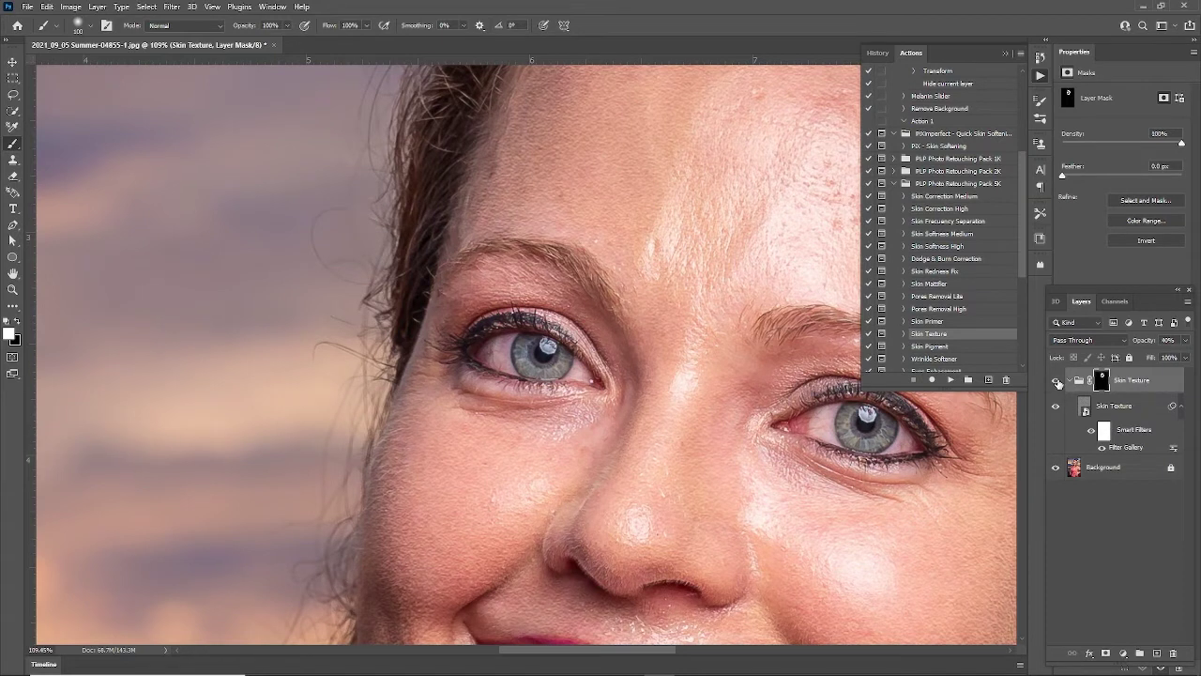
{"action": "left_click", "coordinate": [1056, 381]}
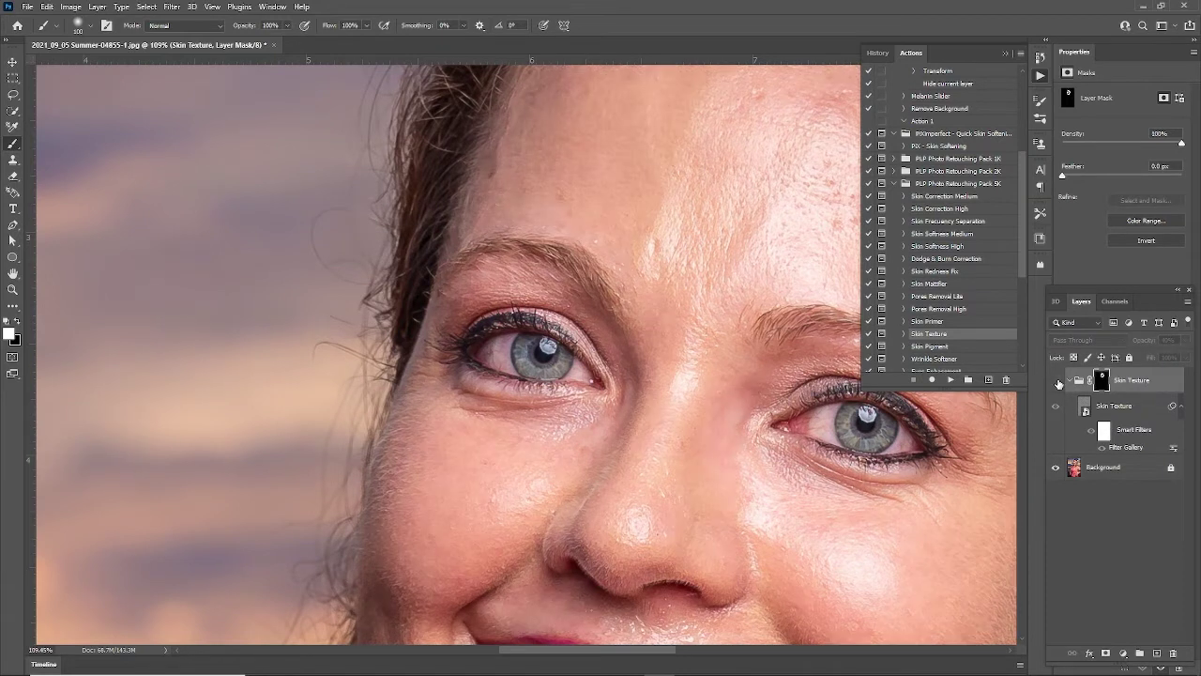
{"action": "left_click", "coordinate": [1056, 381]}
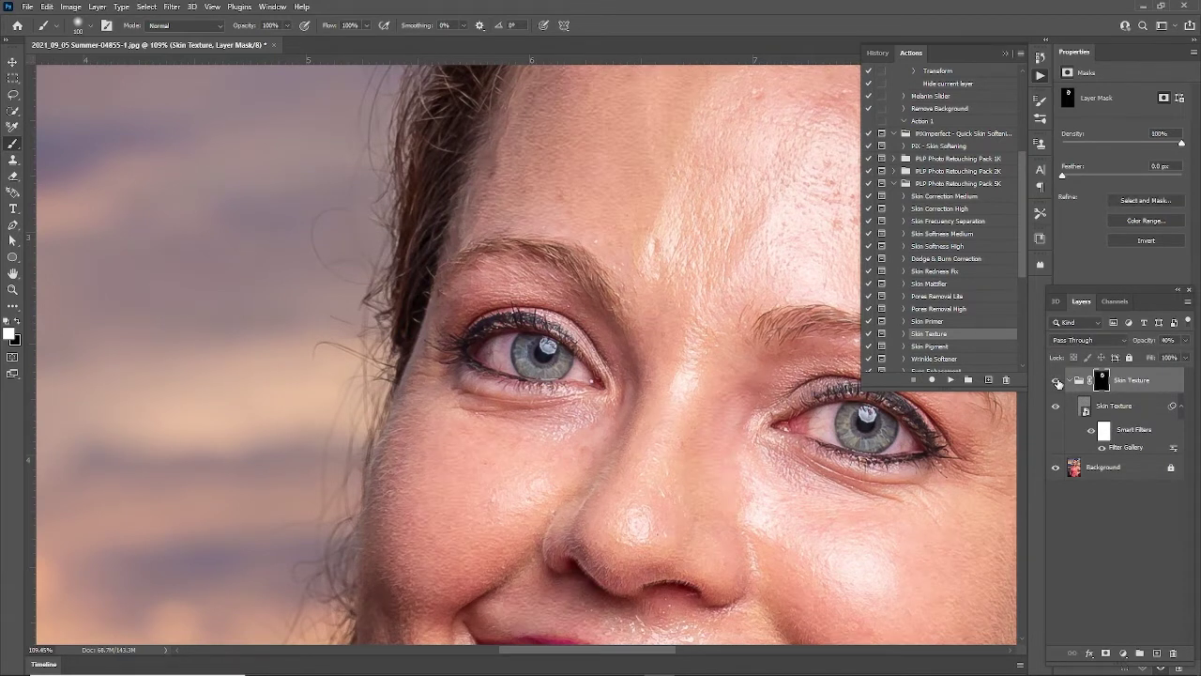
{"action": "left_click", "coordinate": [581, 323], "text": "alt"}
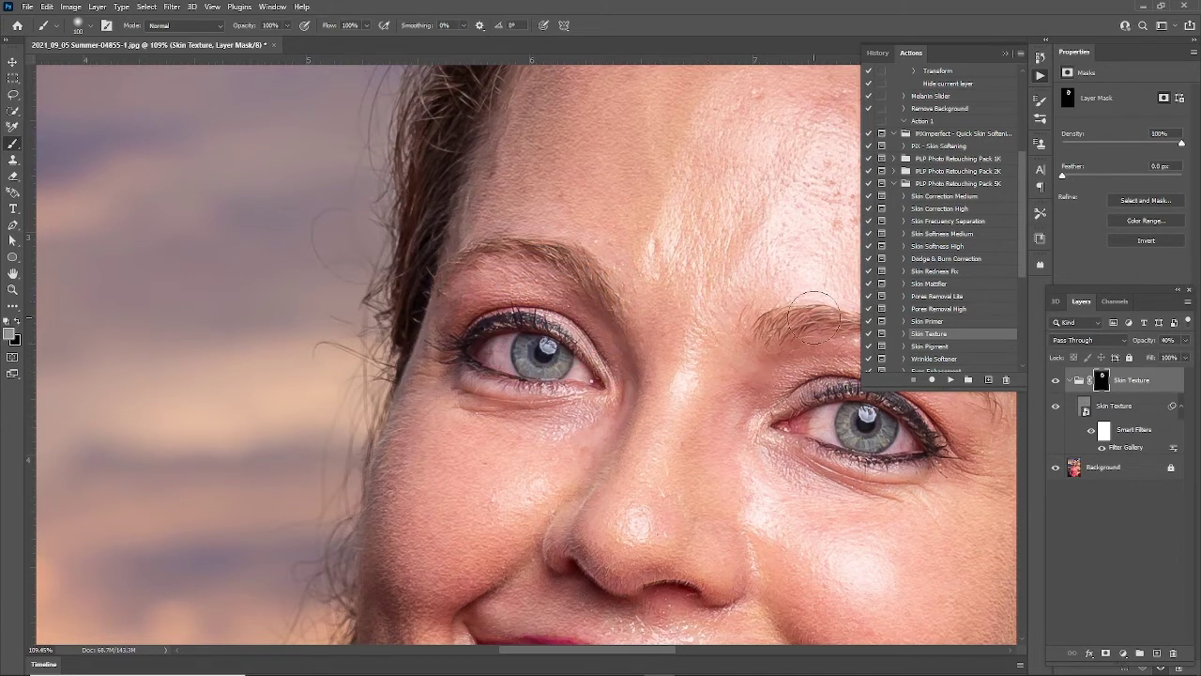